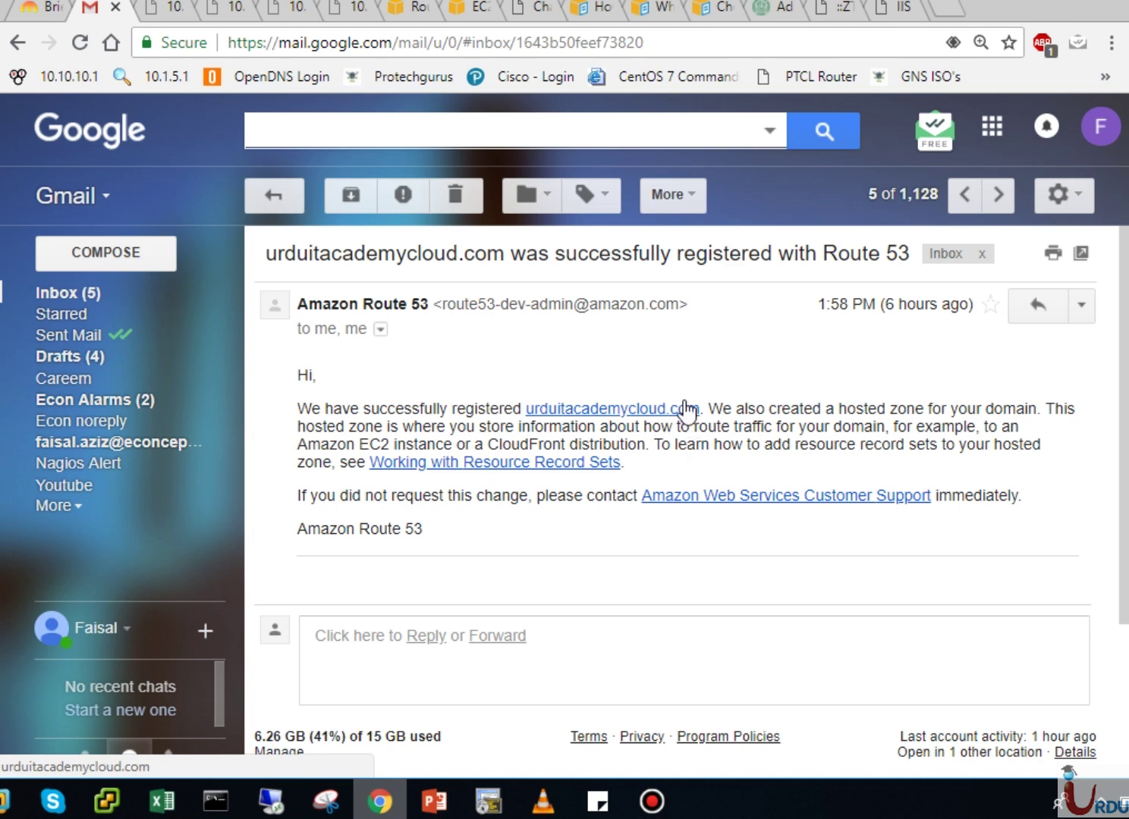
Switch from the Gmail message to the AWS console and open the Route 53 service dashboard.
{"action": "left_click", "coordinate": [402, 11]}
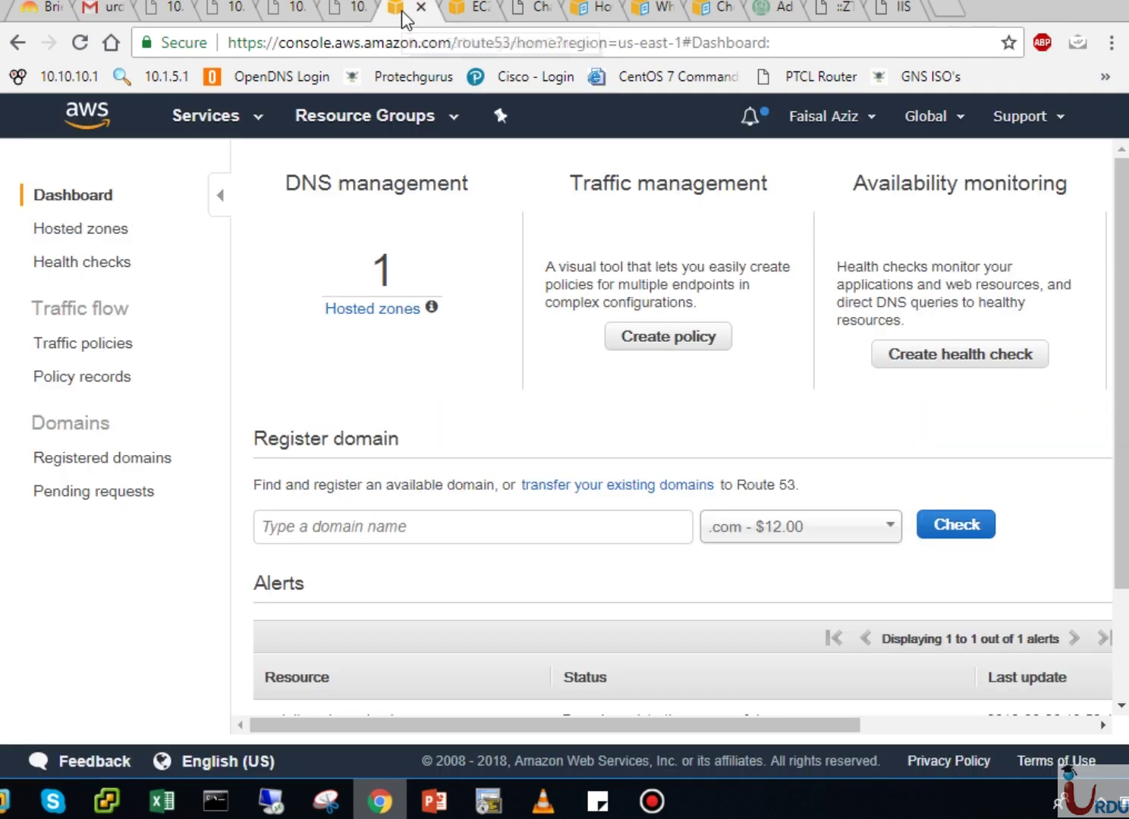
{"action": "left_click", "coordinate": [258, 125]}
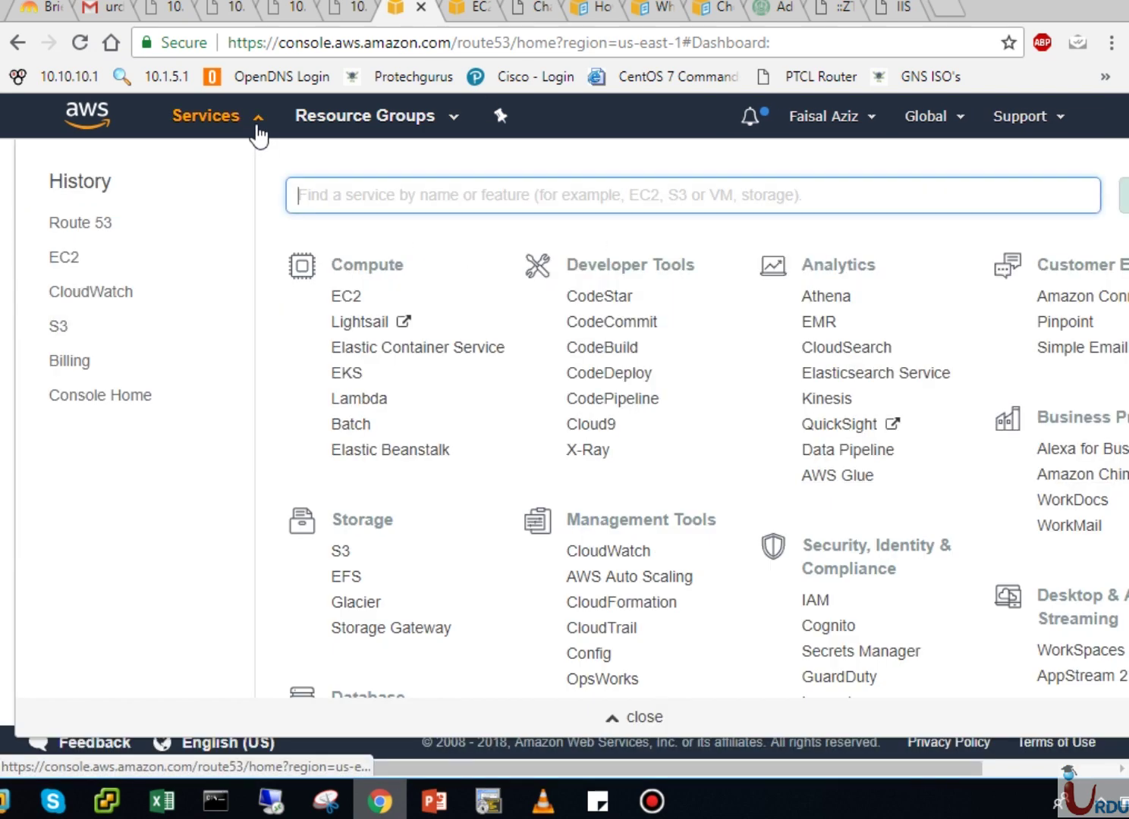
{"action": "left_click", "coordinate": [104, 227]}
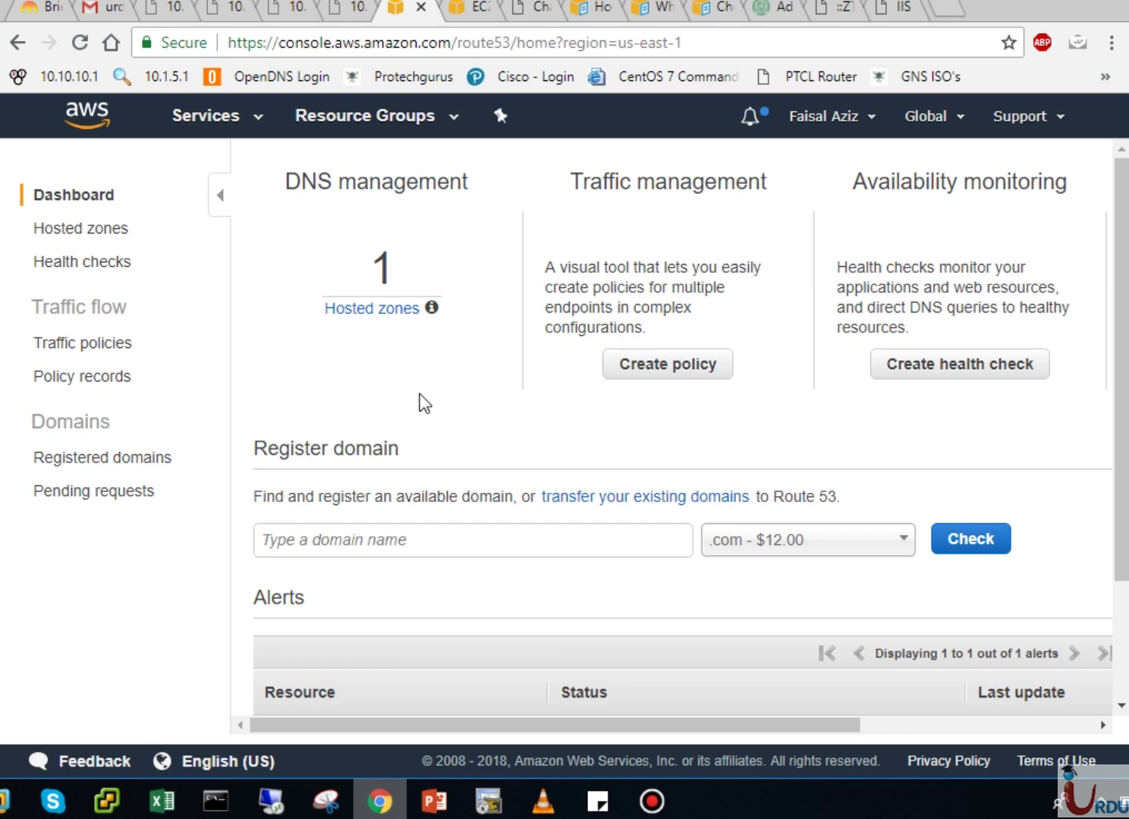
Check the domain registration overview, the pending domain requests and the list of registered domains in Route 53.
{"action": "left_click_drag", "start_coordinate": [529, 726], "coordinate": [846, 735]}
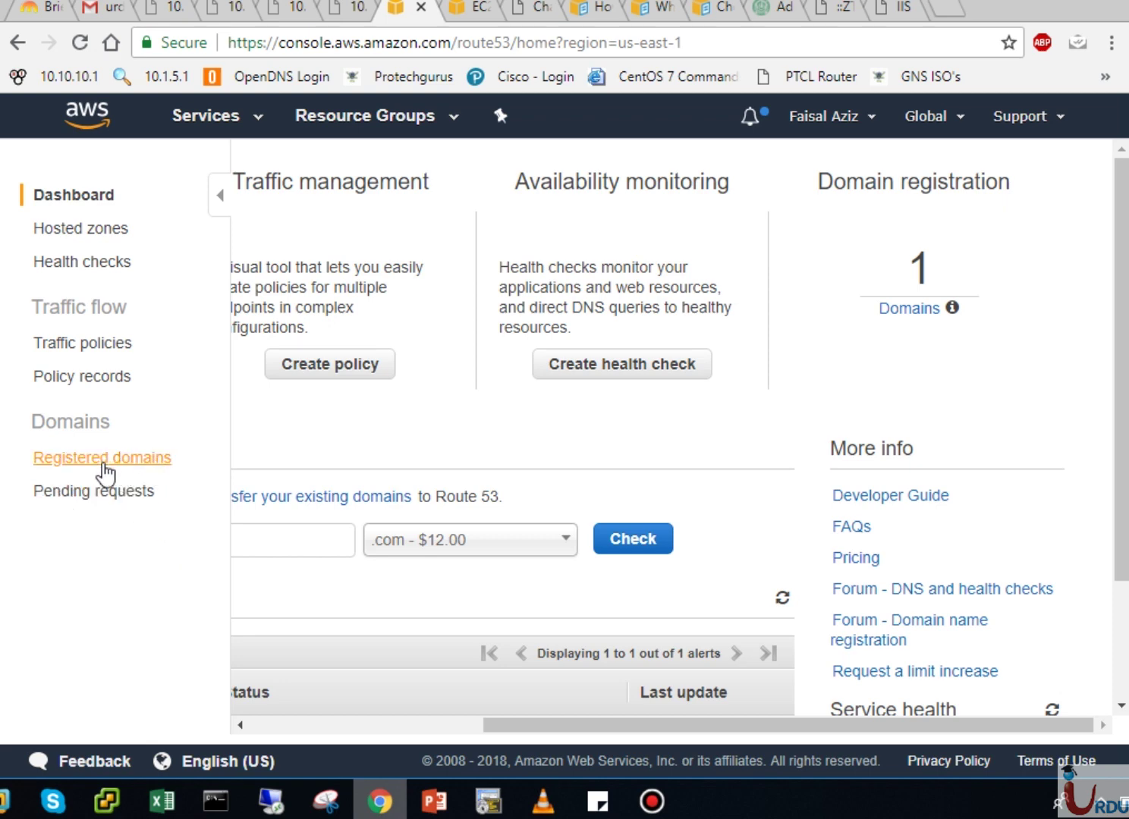
{"action": "left_click", "coordinate": [110, 499]}
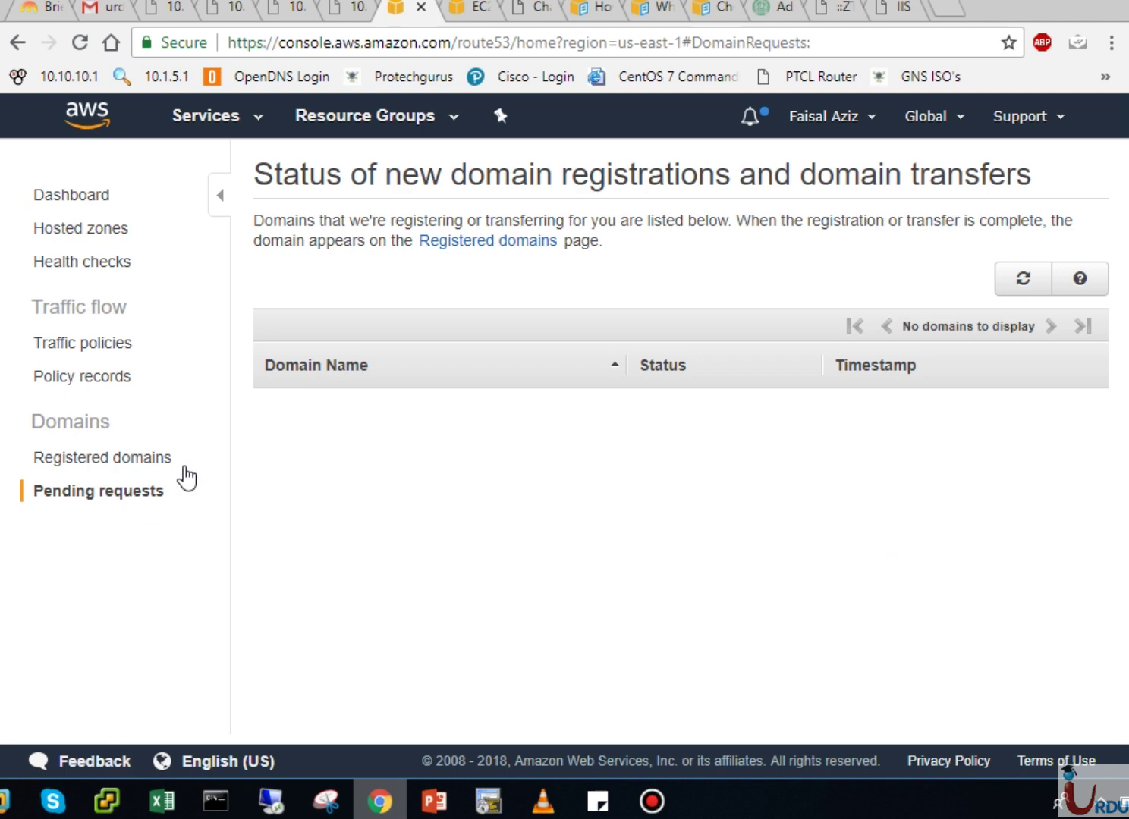
{"action": "left_click", "coordinate": [160, 461]}
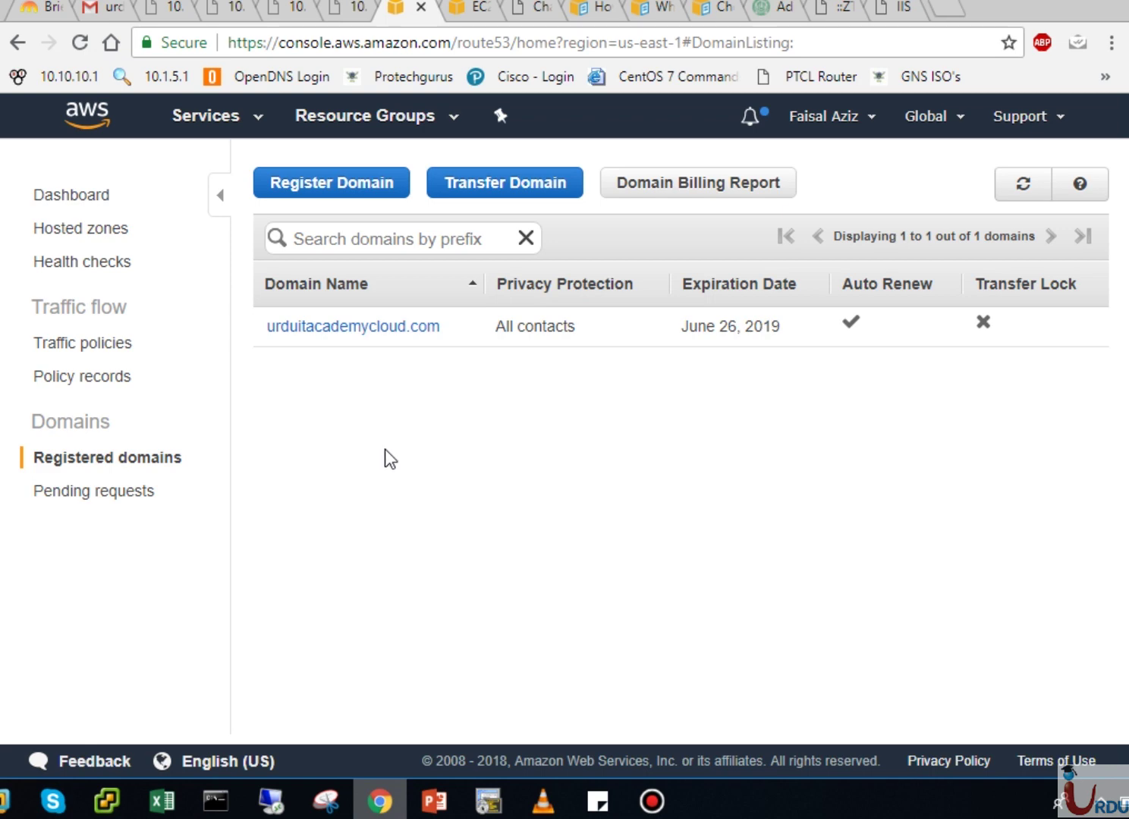
Open the urduitacademycloud.com hosted zone and view its record sets with their names, types and values.
{"action": "left_click", "coordinate": [88, 236]}
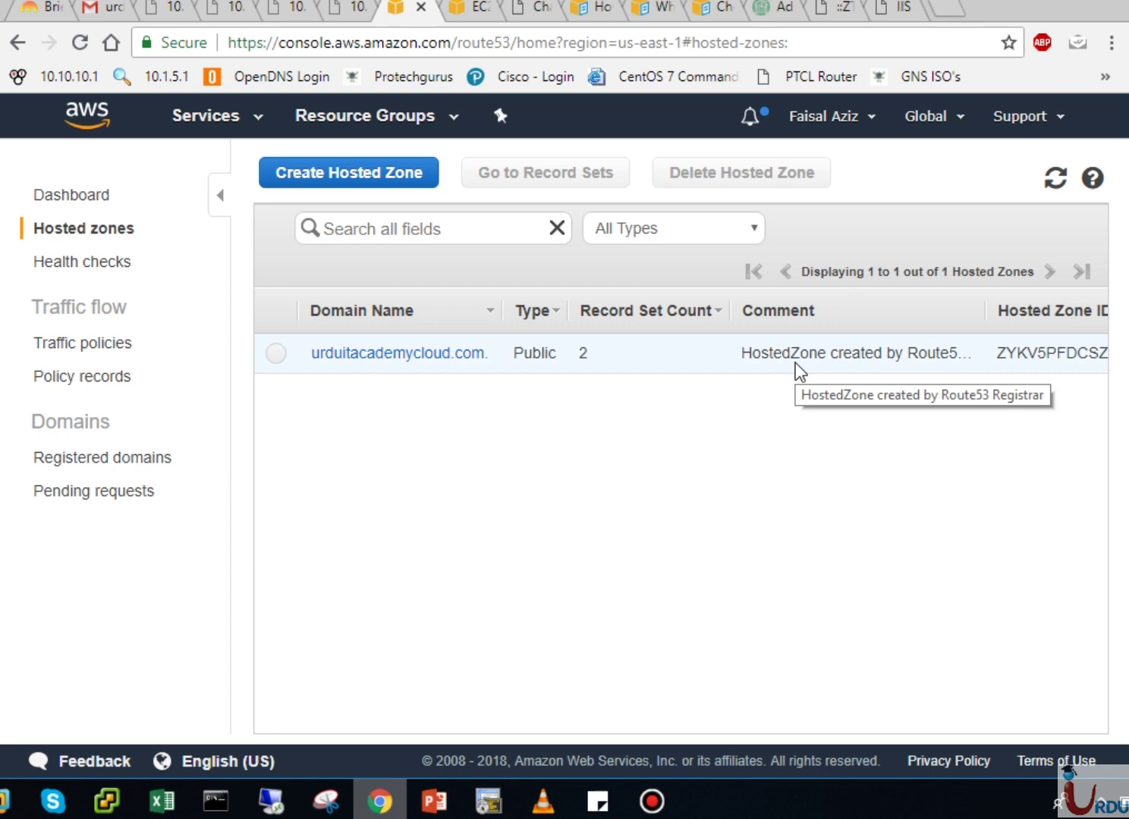
{"action": "left_click", "coordinate": [371, 355]}
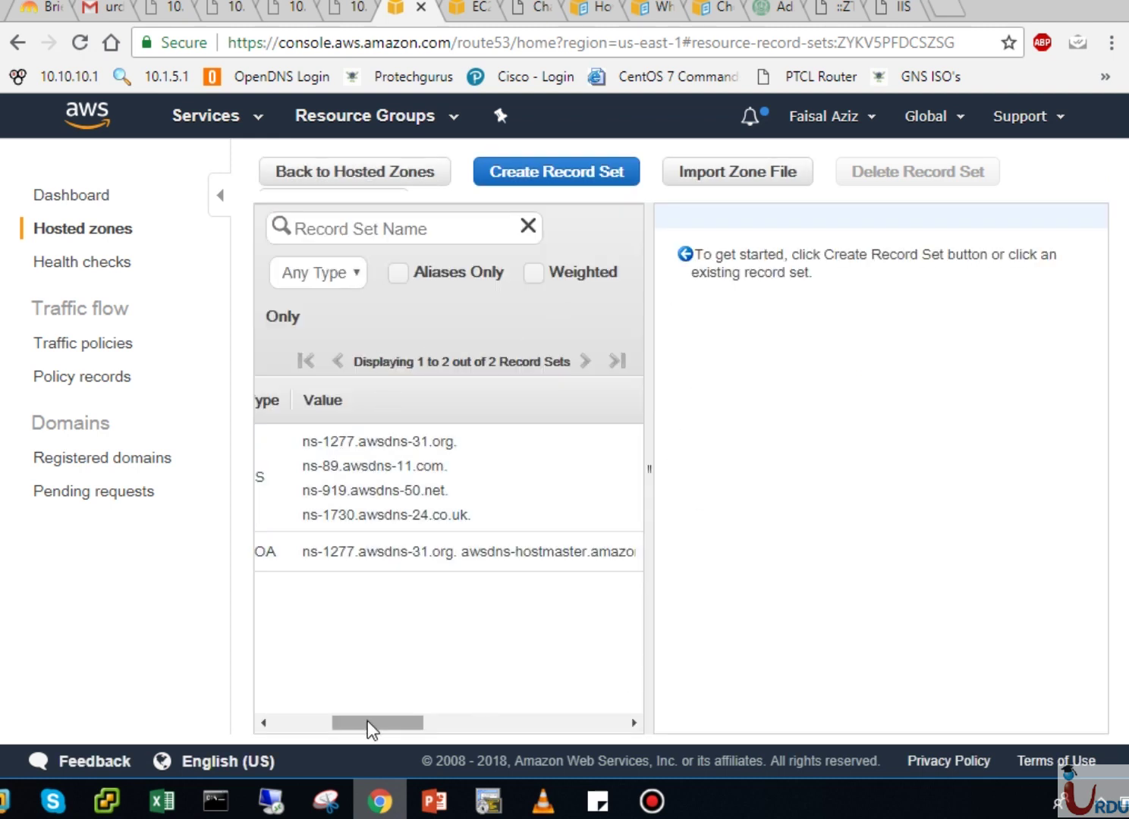
{"action": "left_click_drag", "start_coordinate": [368, 729], "coordinate": [304, 728]}
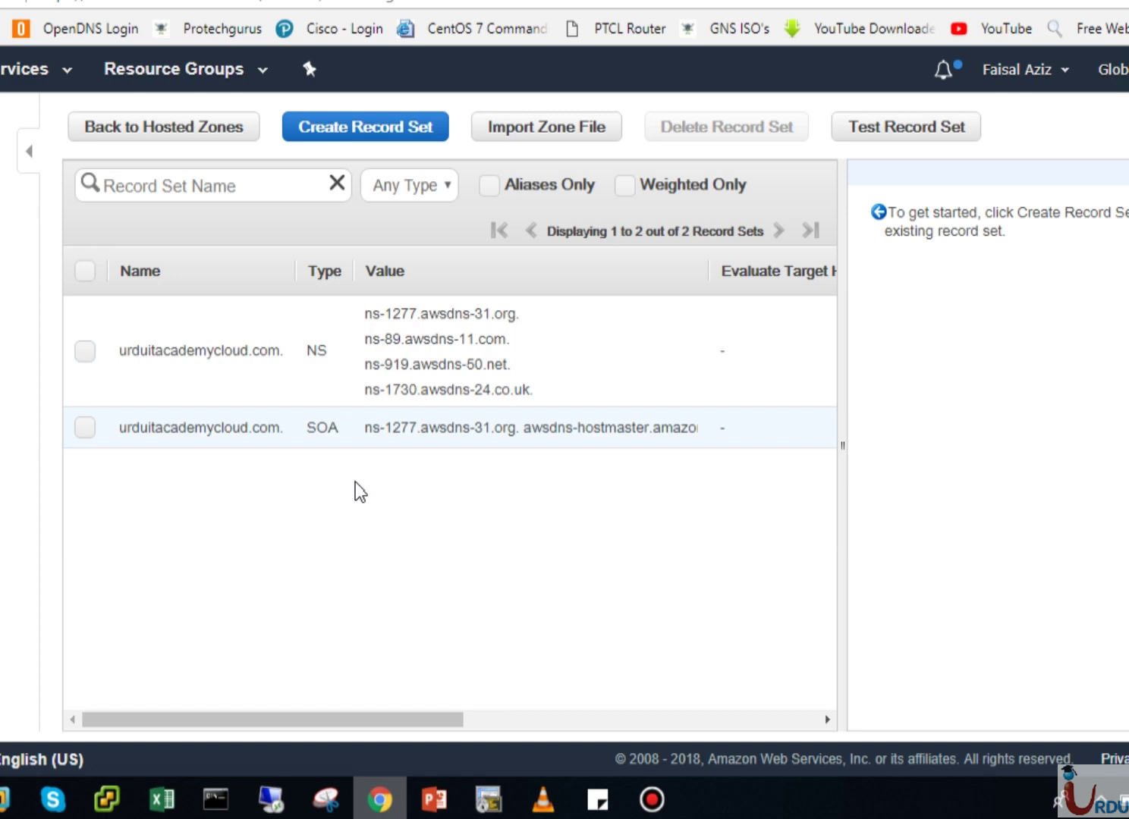
Start a new record set in the urduitacademycloud.com zone and review the available record types, keeping A – IPv4 address.
{"action": "left_click", "coordinate": [374, 140]}
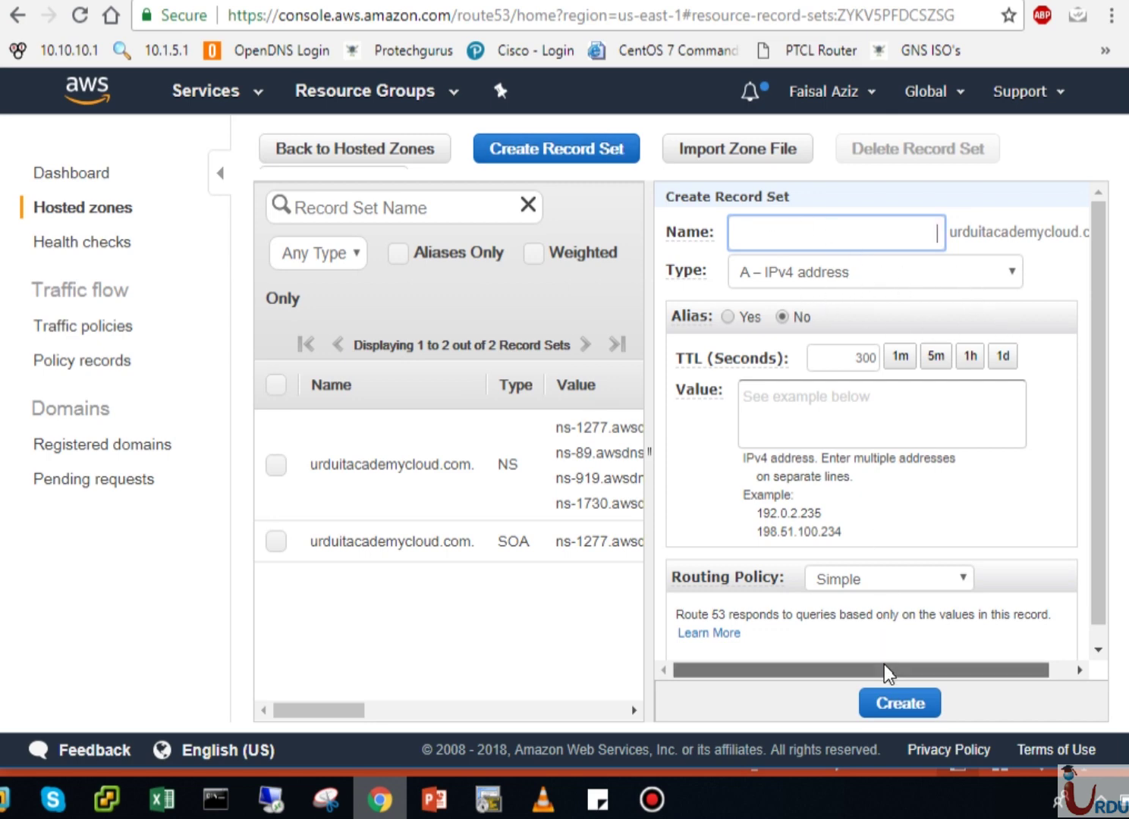
{"action": "left_click_drag", "start_coordinate": [886, 671], "coordinate": [925, 673]}
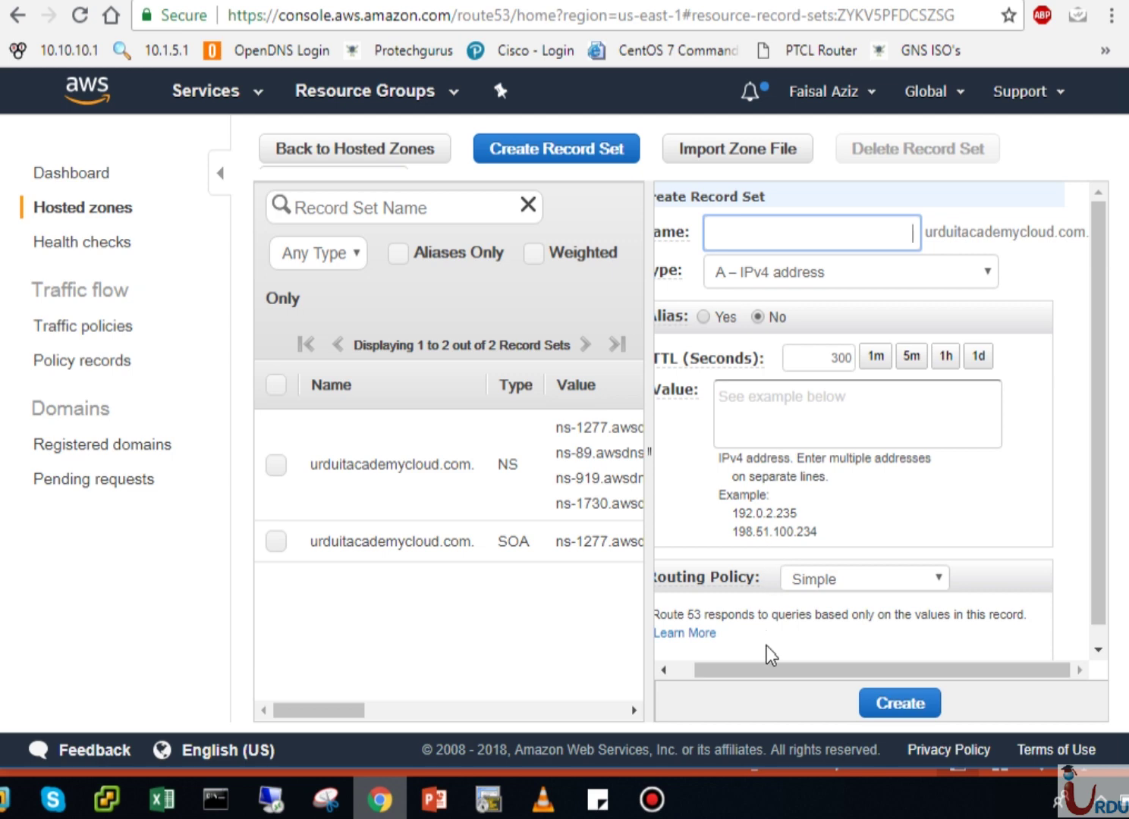
{"action": "left_click_drag", "start_coordinate": [766, 671], "coordinate": [740, 670]}
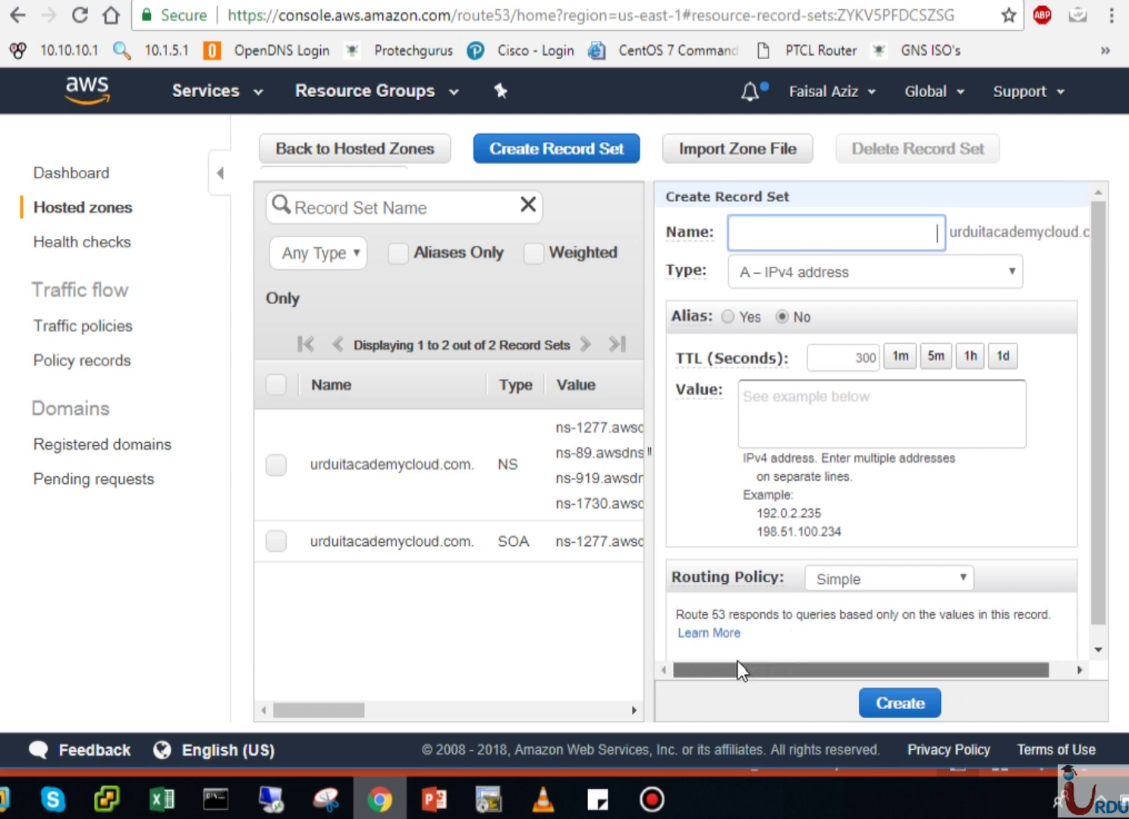
{"action": "left_click", "coordinate": [912, 273]}
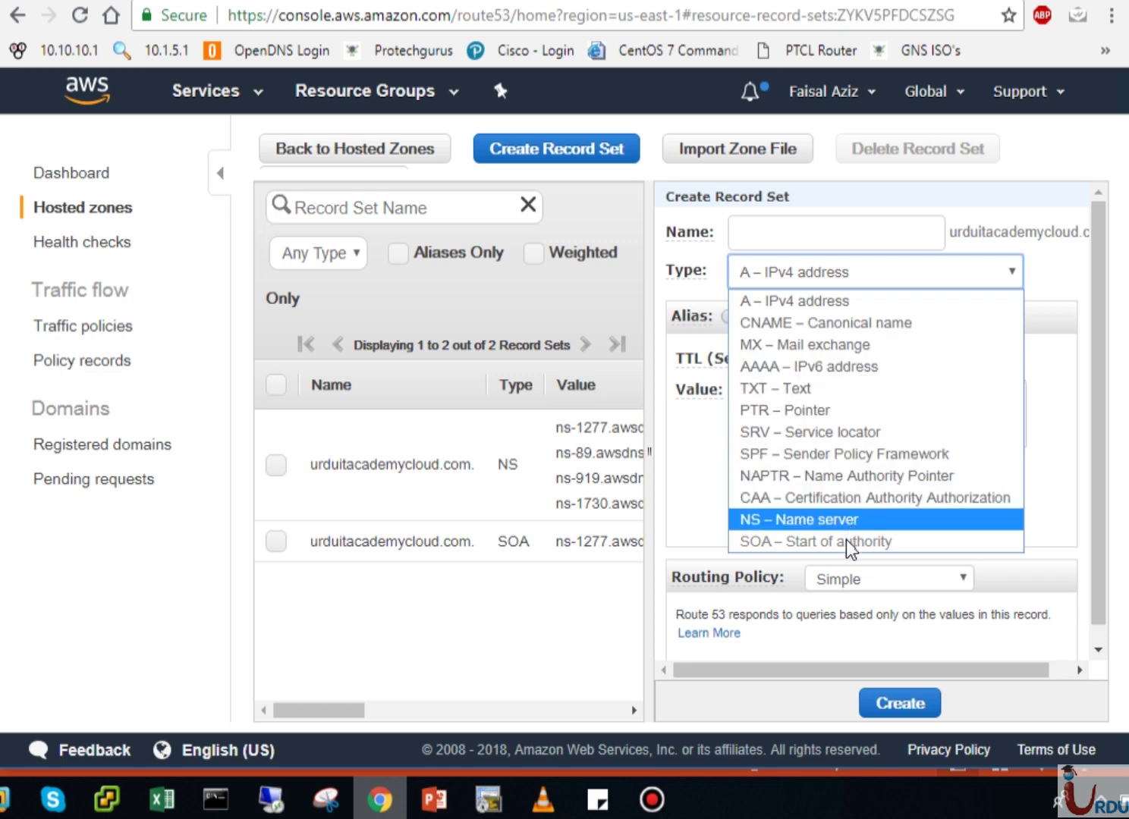
{"action": "left_click", "coordinate": [1057, 249]}
{"action": "key", "text": "shift+Tab"}
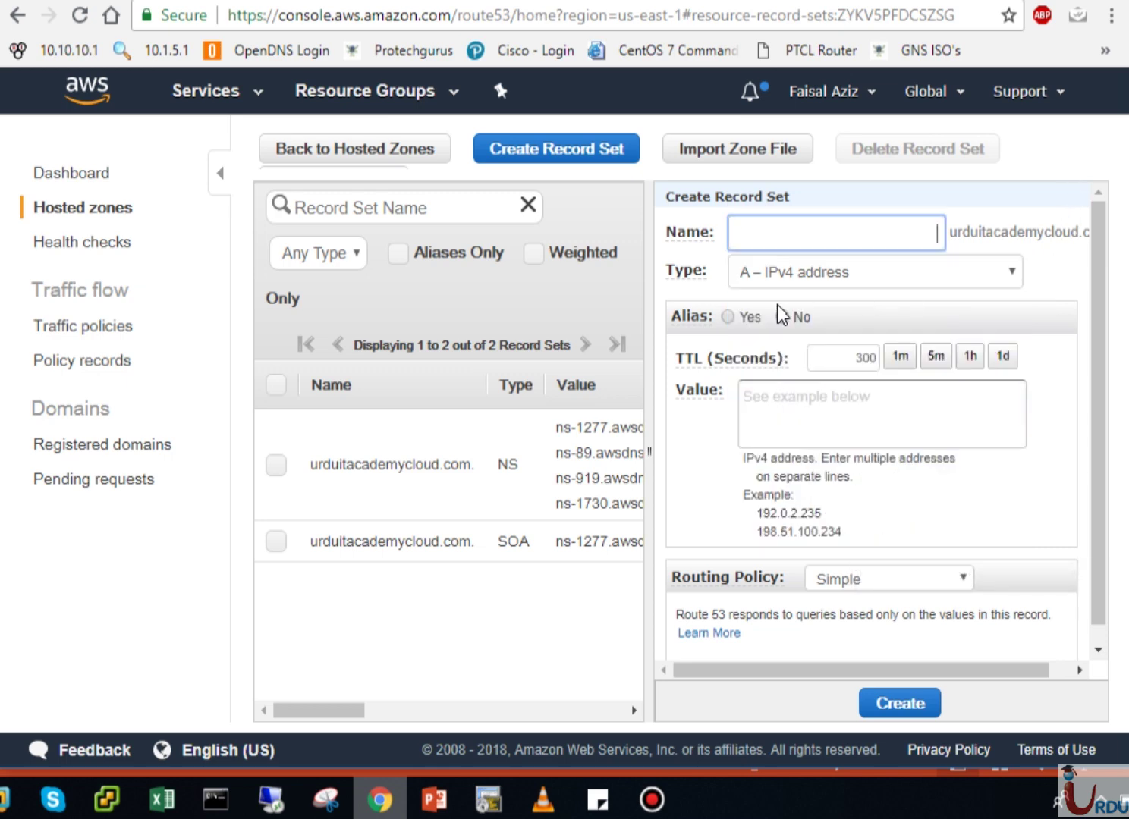
Make the new record set an alias and look through the available alias targets without choosing one.
{"action": "left_click", "coordinate": [727, 317]}
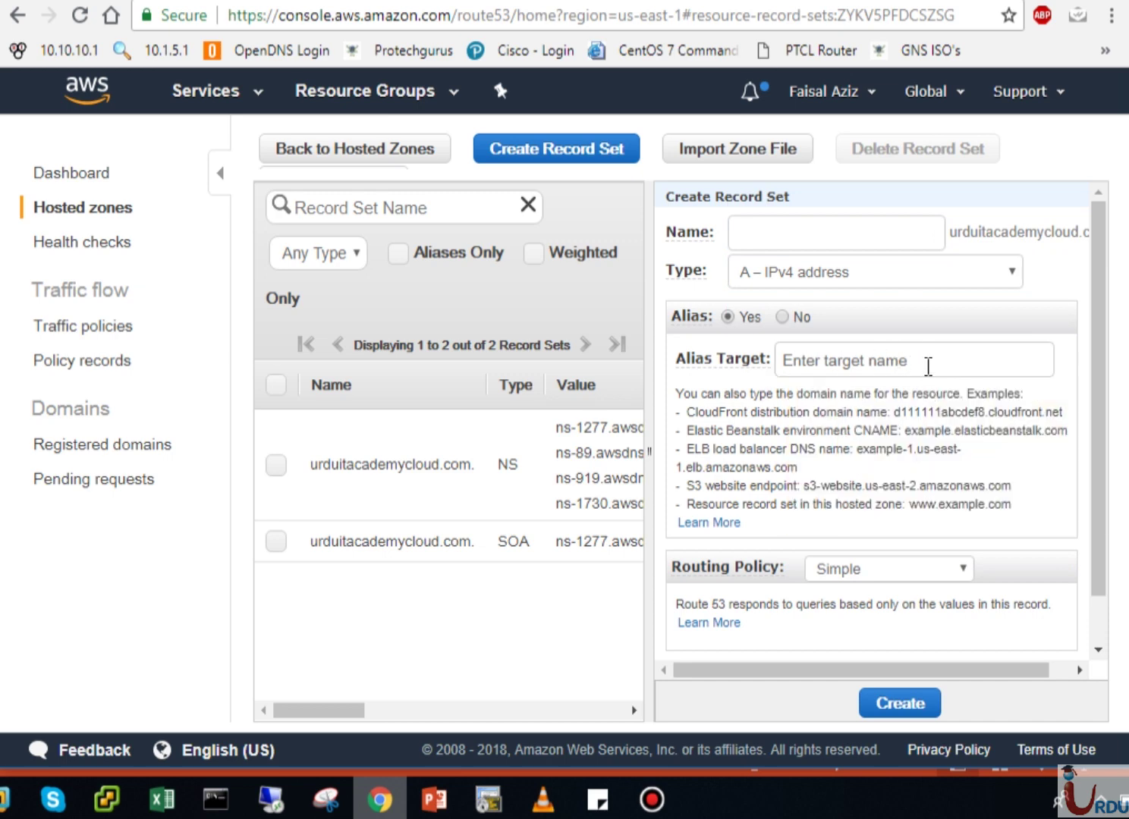
{"action": "left_click", "coordinate": [929, 360]}
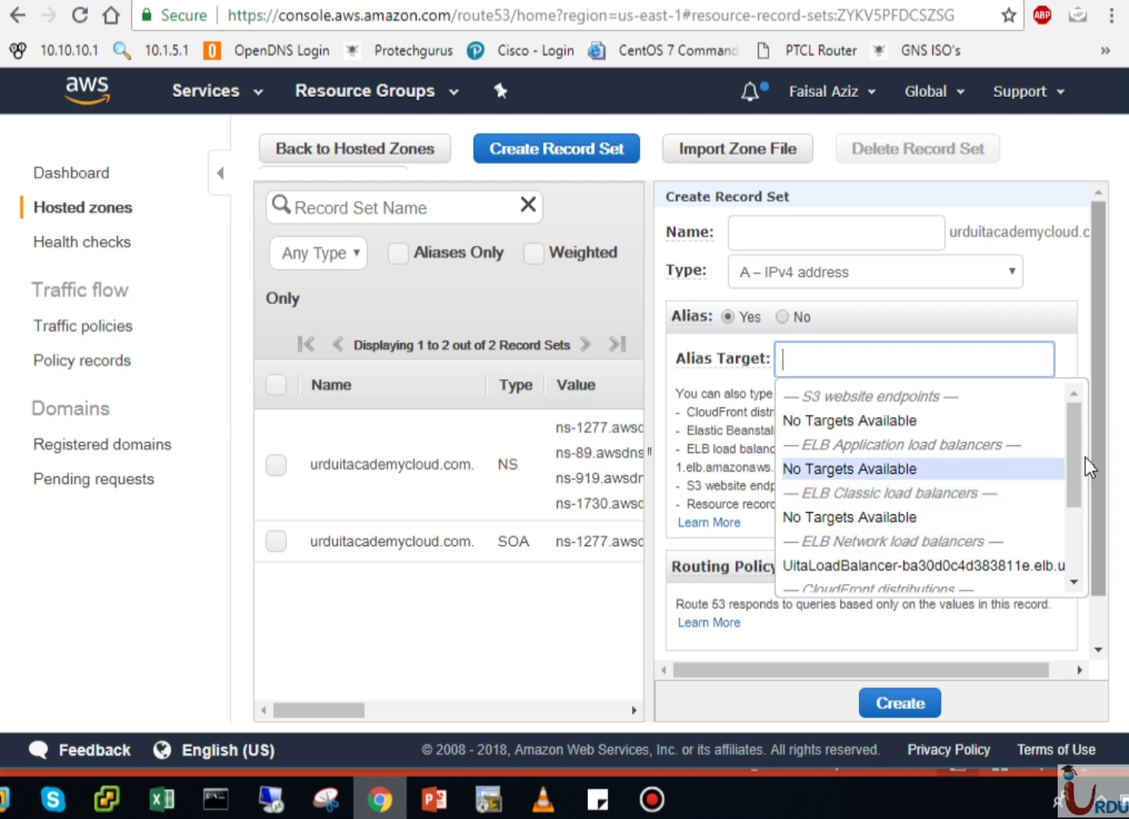
{"action": "left_click_drag", "start_coordinate": [1073, 467], "coordinate": [1076, 497]}
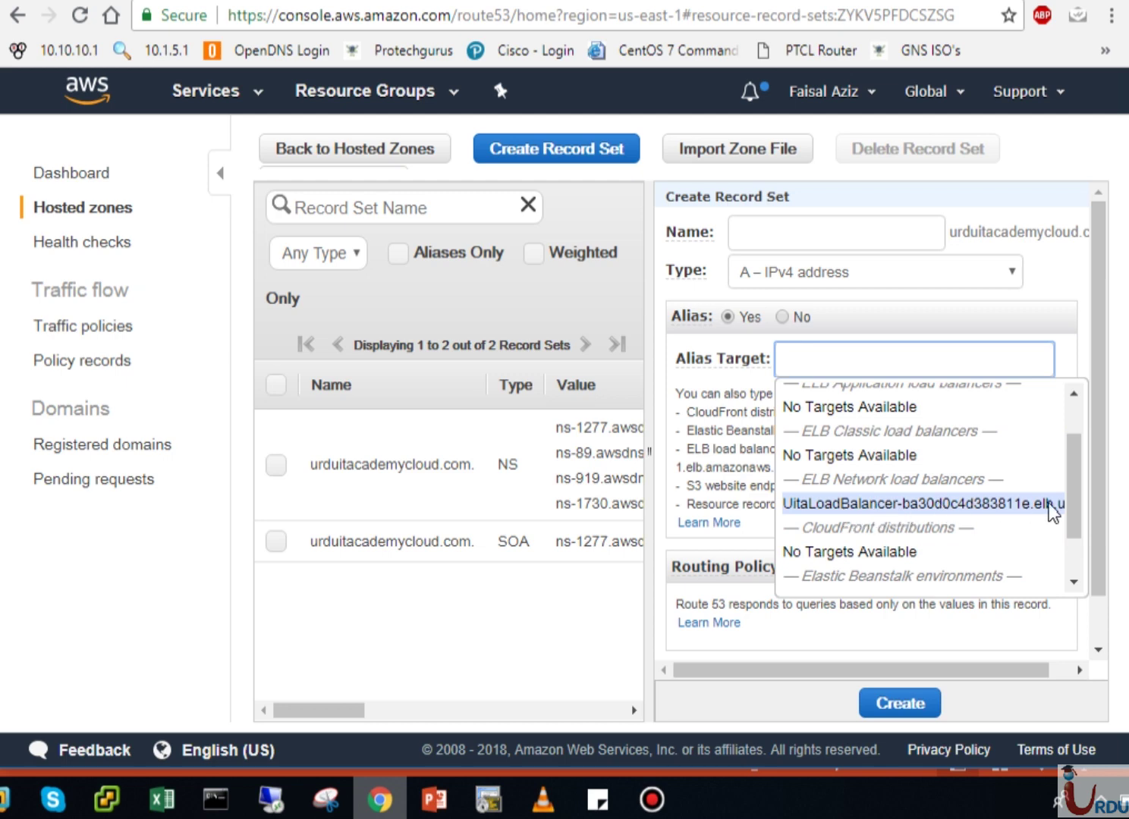
{"action": "left_click_drag", "start_coordinate": [1070, 528], "coordinate": [1074, 568]}
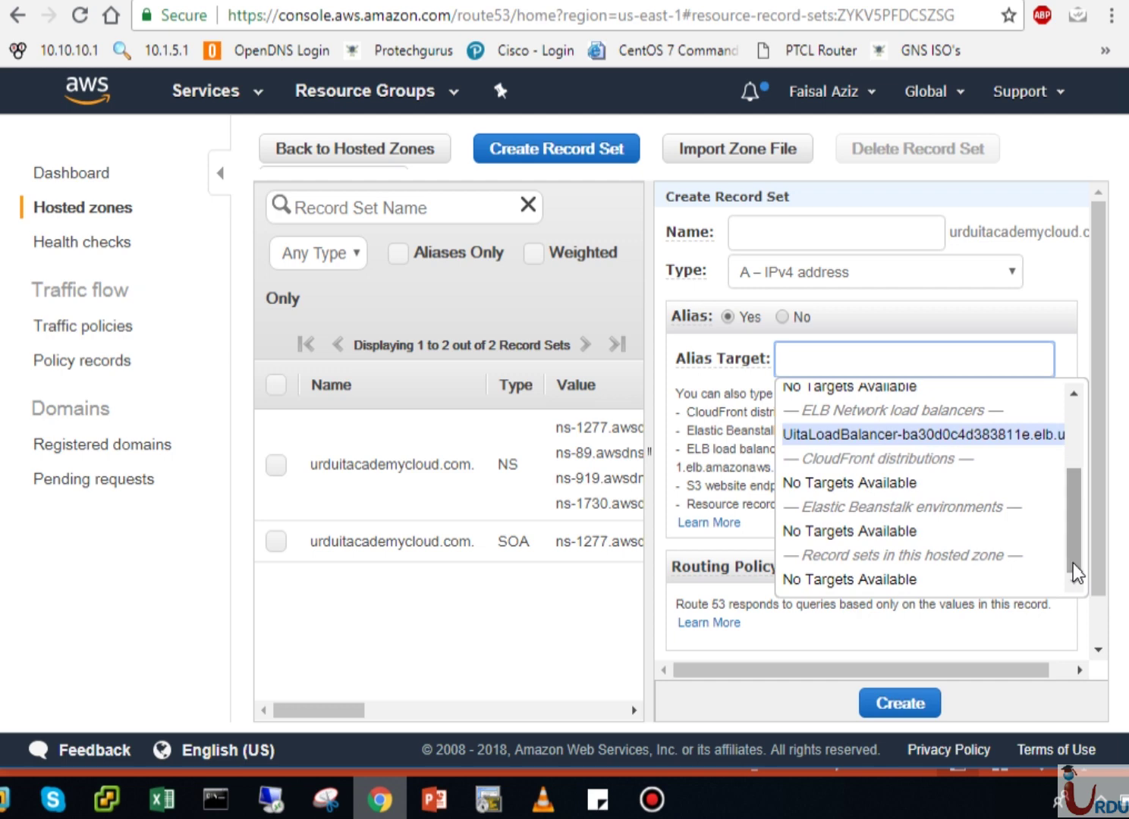
{"action": "left_click", "coordinate": [1083, 626]}
Examine the routing policy options and the target health setting for the new record set, keeping the Simple policy.
{"action": "left_click", "coordinate": [893, 573]}
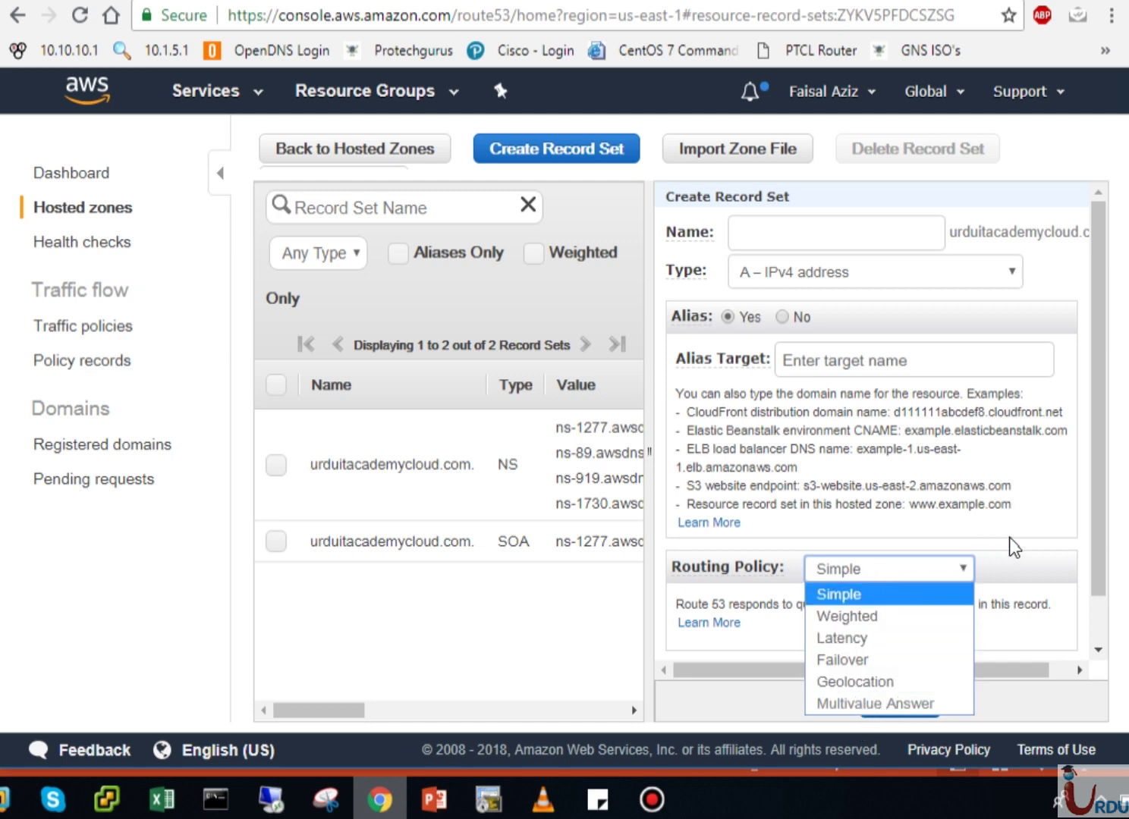
{"action": "left_click", "coordinate": [1092, 566]}
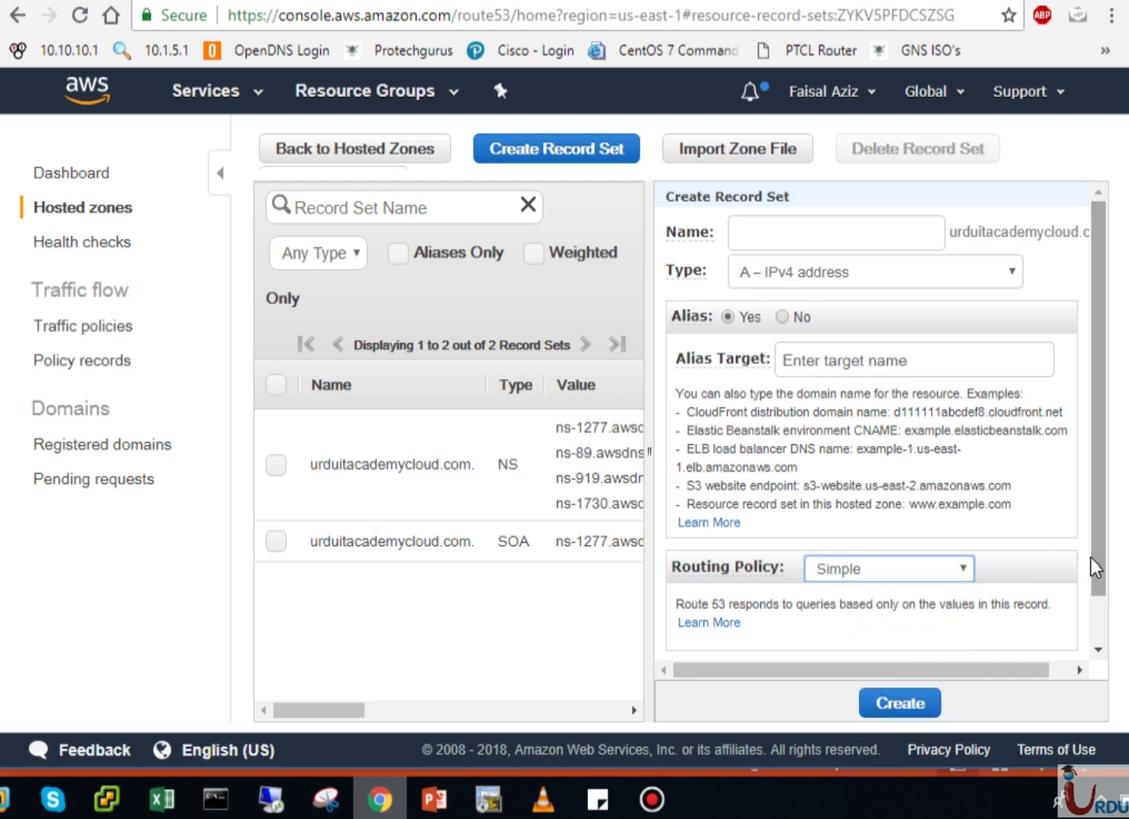
{"action": "left_click_drag", "start_coordinate": [1092, 566], "coordinate": [1108, 641]}
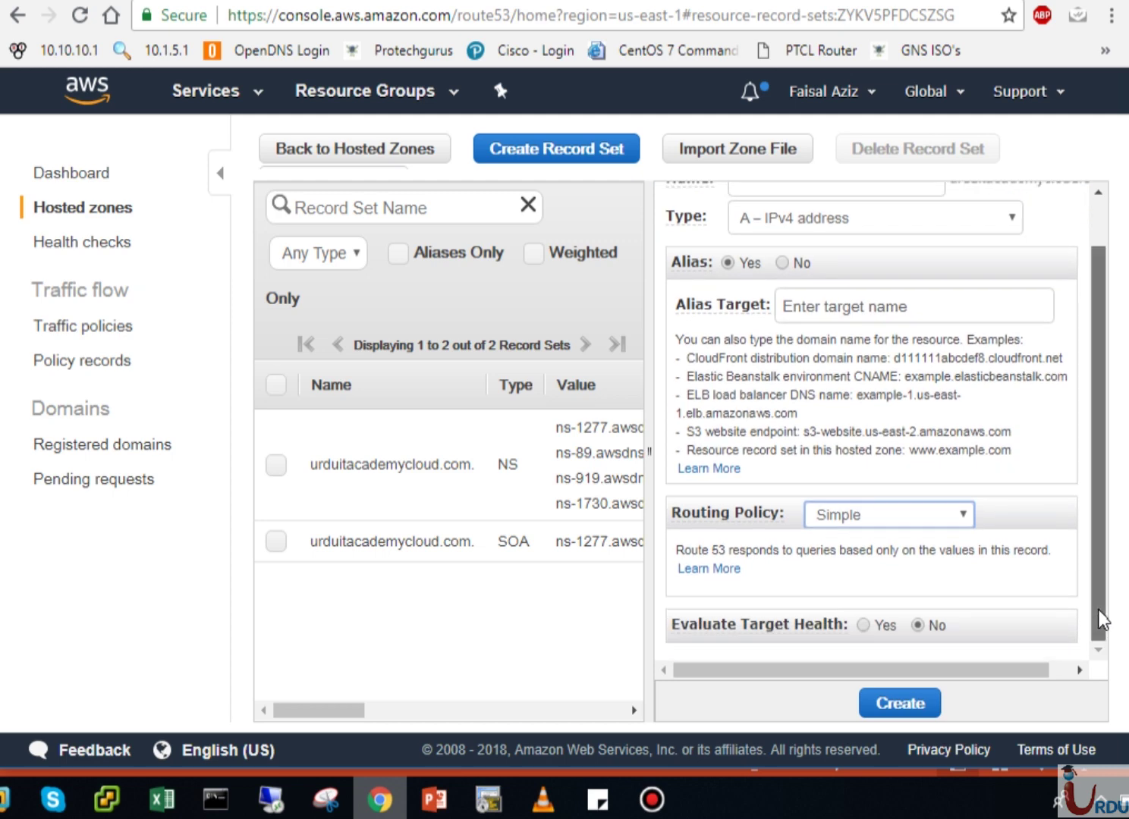
{"action": "left_click_drag", "start_coordinate": [1098, 642], "coordinate": [1097, 506]}
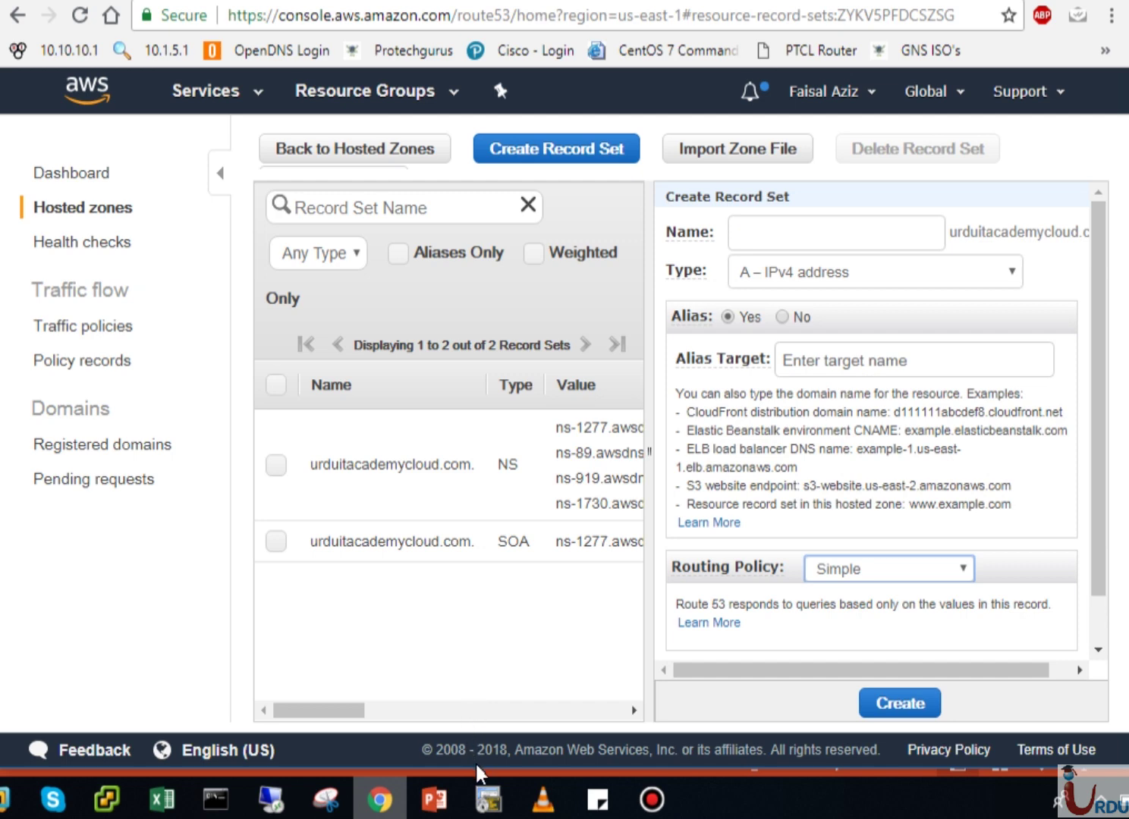
{"action": "left_click_drag", "start_coordinate": [477, 769], "coordinate": [477, 777]}
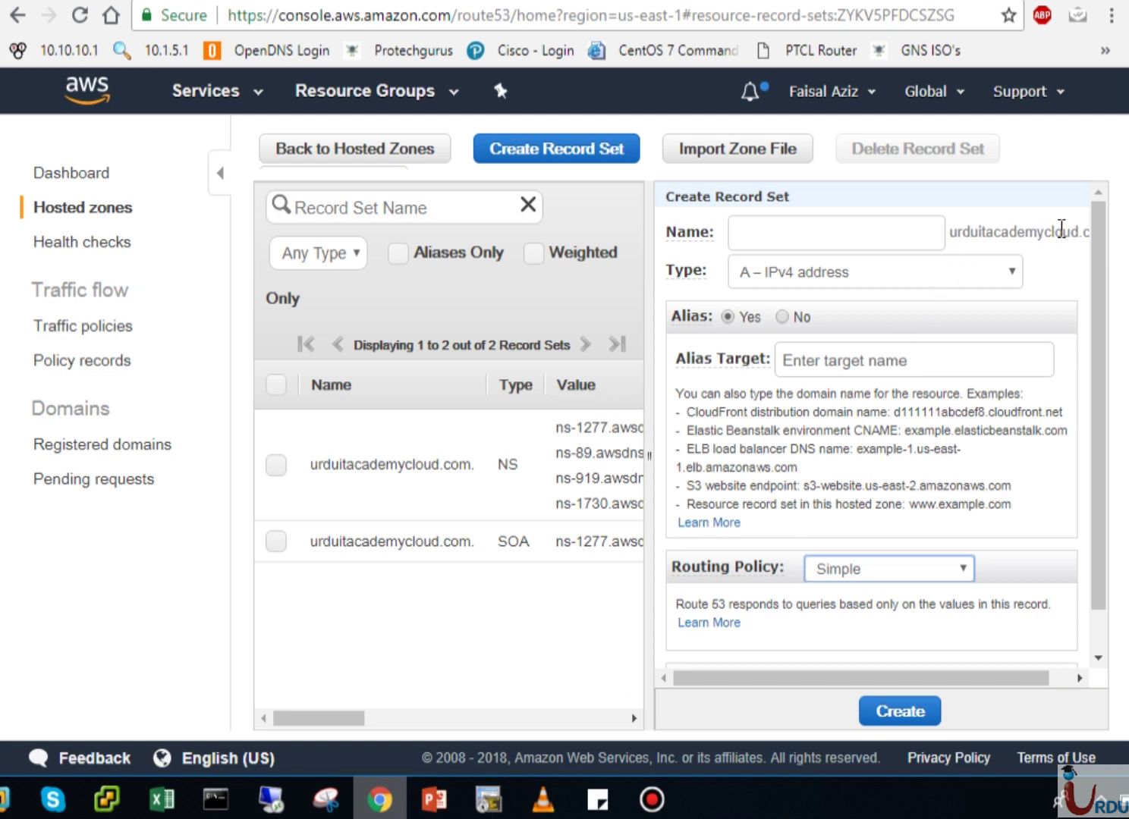
{"action": "left_click", "coordinate": [924, 582]}
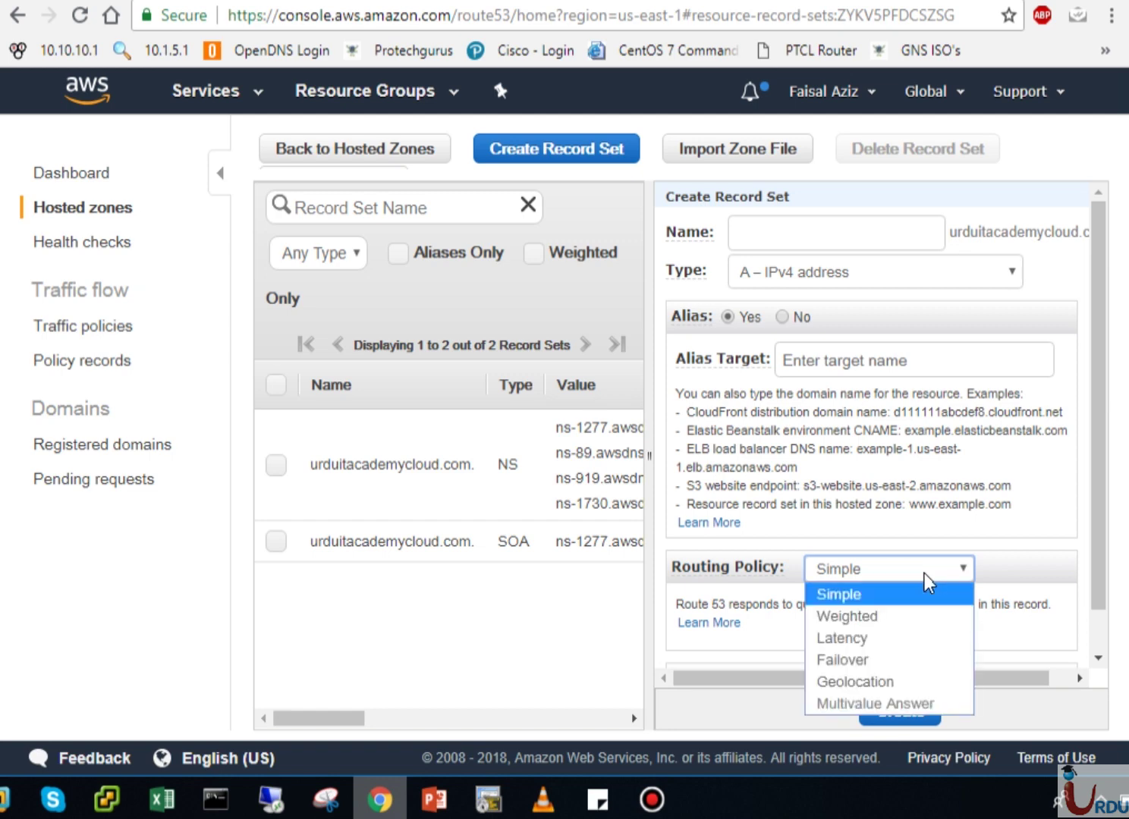
{"action": "left_click", "coordinate": [925, 576]}
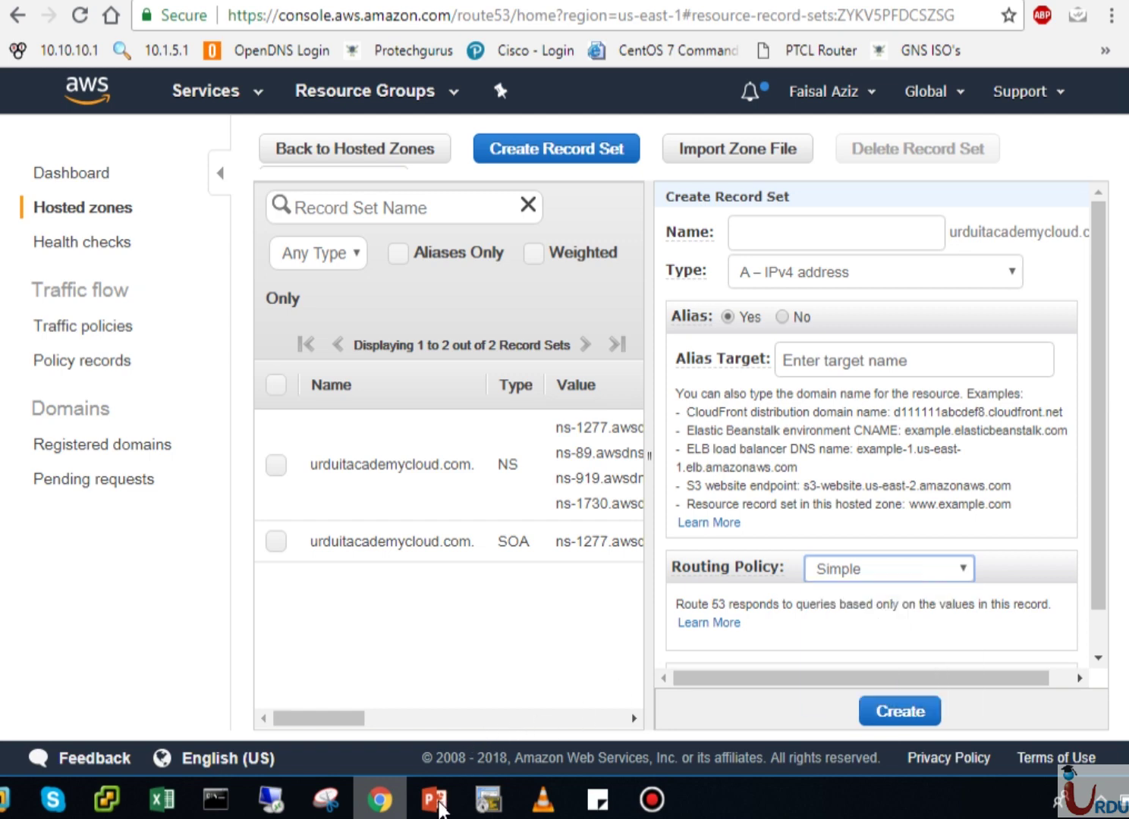
Switch to the PowerPoint presentation, start its slide show and advance to the Routing Policies slide.
{"action": "left_click", "coordinate": [434, 810]}
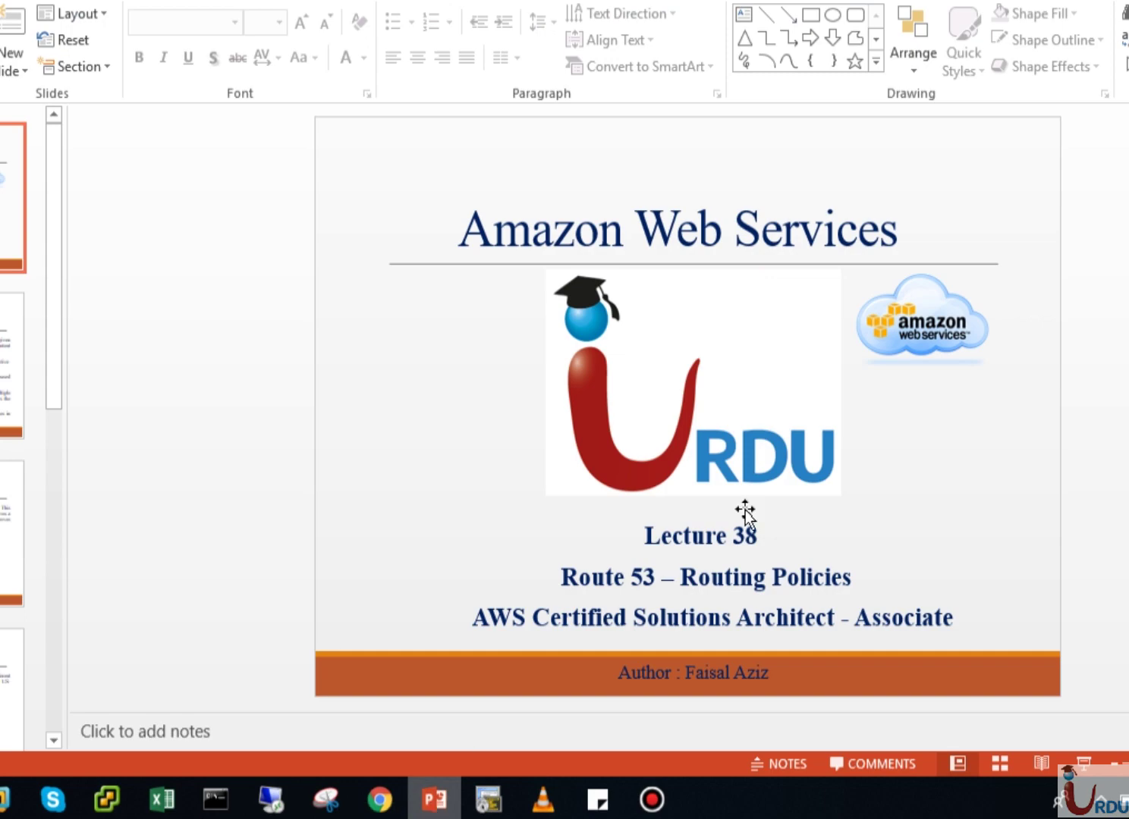
{"action": "key", "text": "F5"}
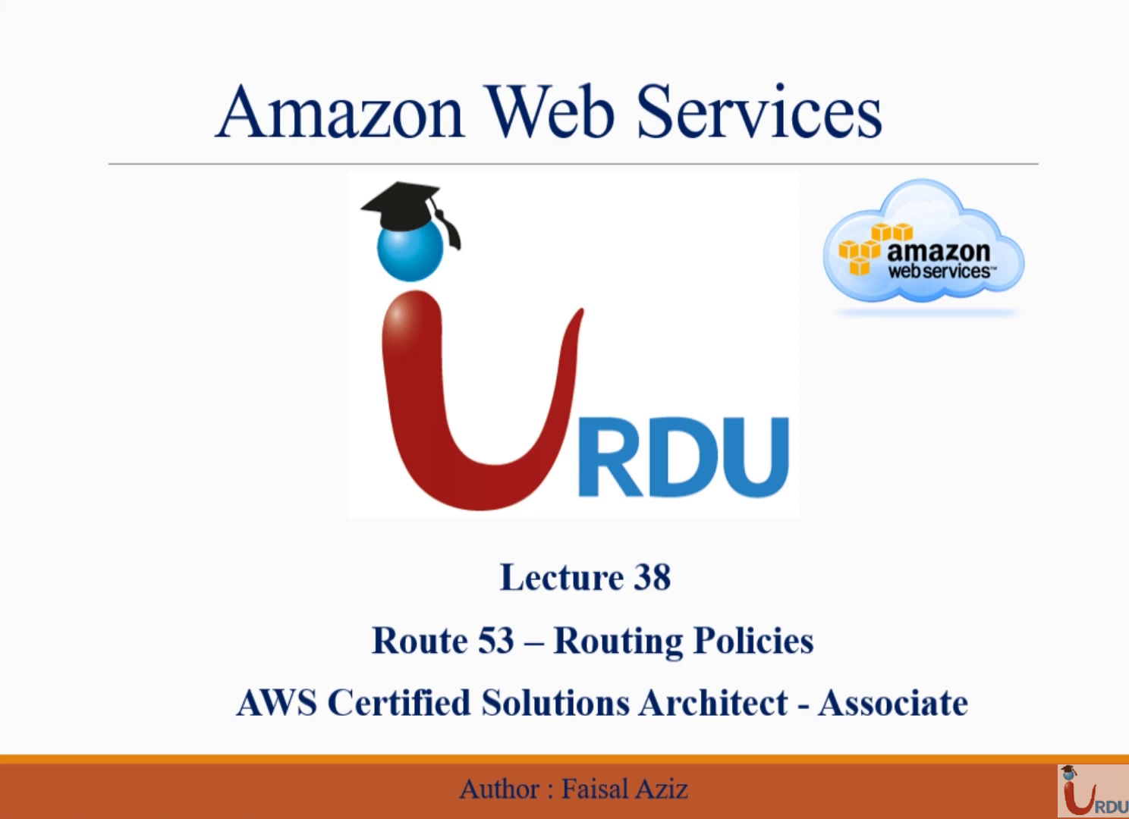
{"action": "key", "text": "Right"}
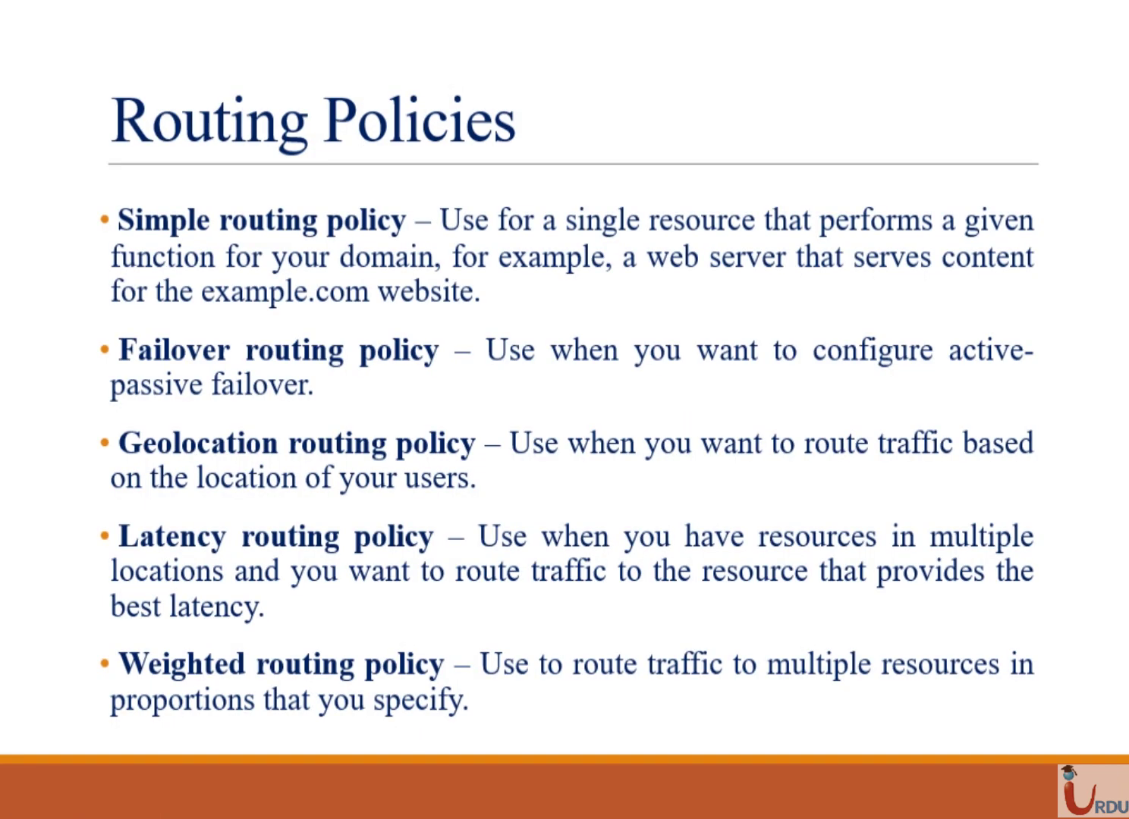